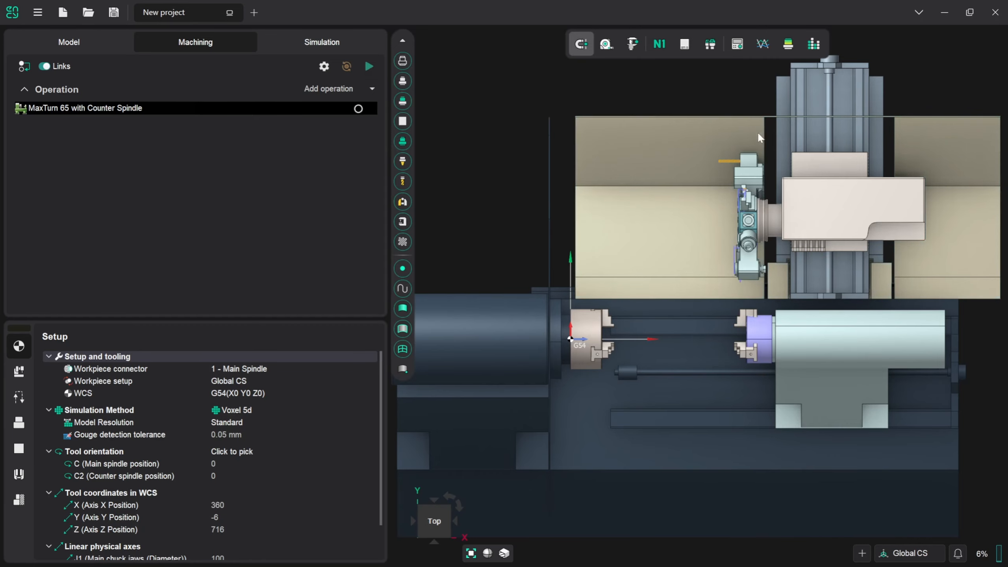
# Import the tools from turning part.tom into the project and close the tool library.
pyautogui.click(711, 45)
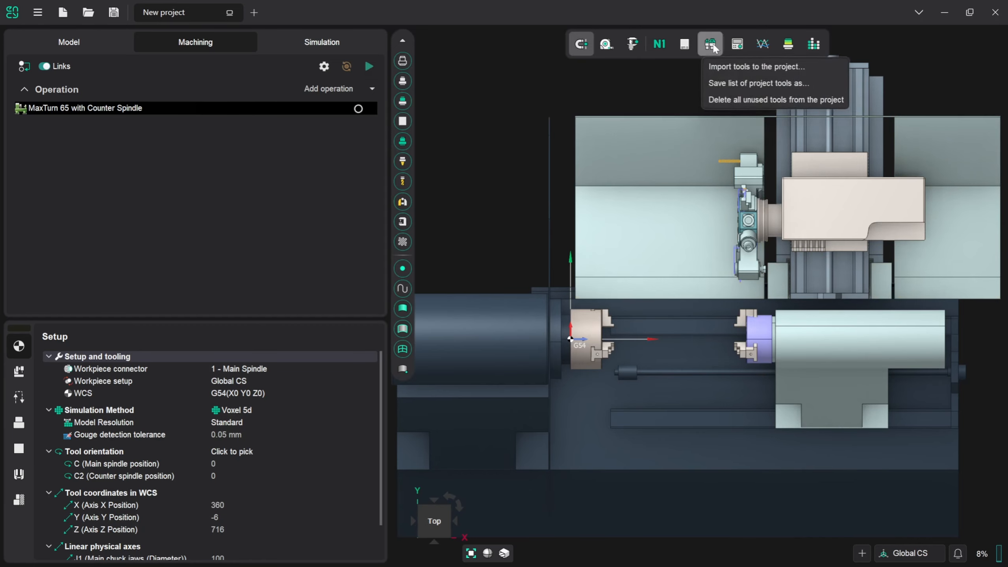
pyautogui.click(720, 62)
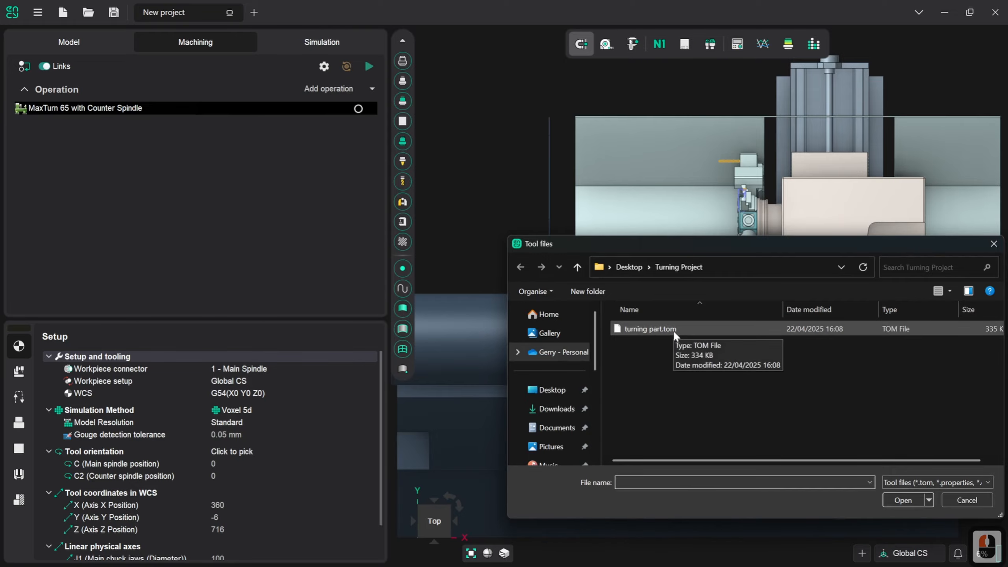
pyautogui.click(649, 329)
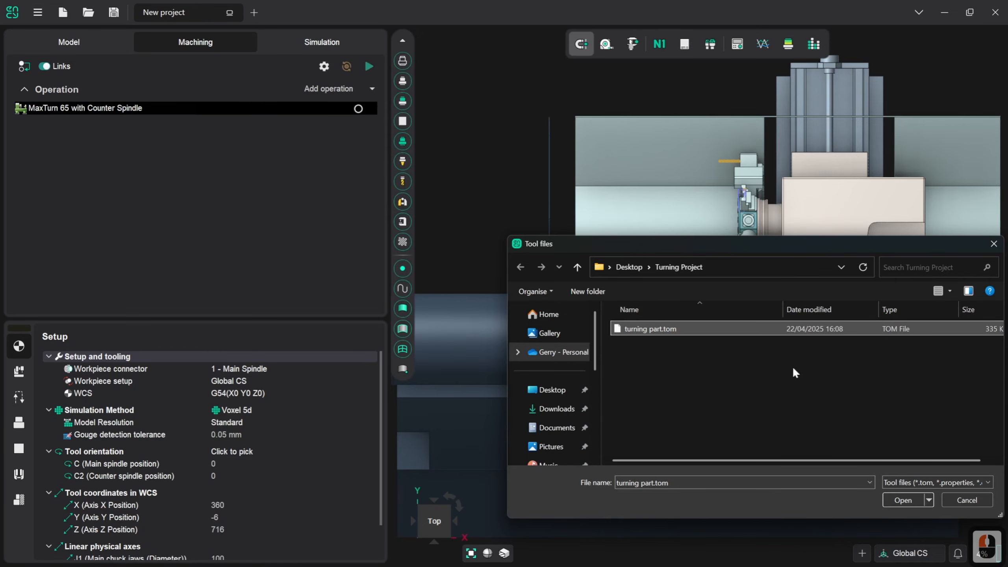
pyautogui.click(893, 499)
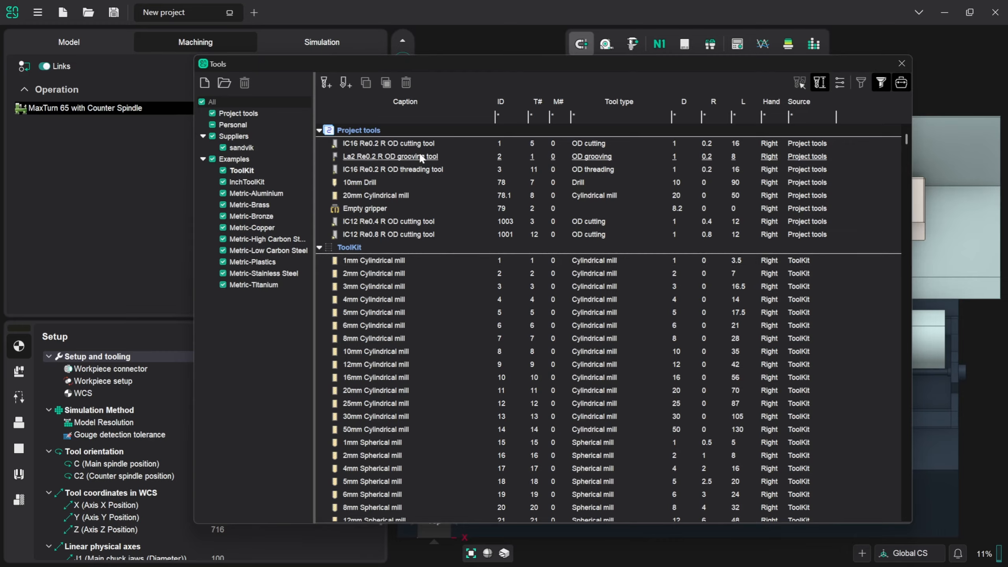
pyautogui.click(901, 66)
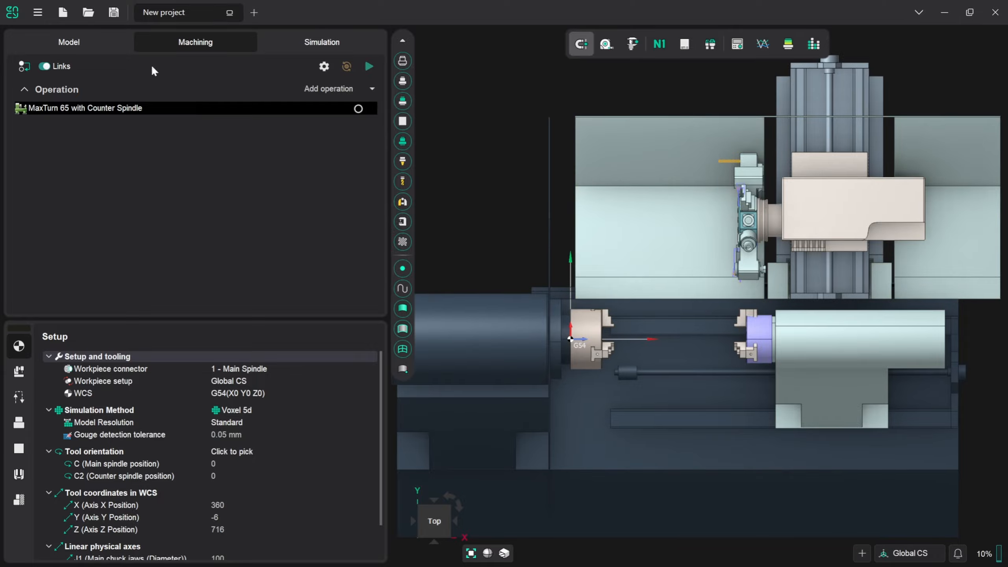
# Import the 3D model turning part.3dm into the Part folder.
pyautogui.click(94, 41)
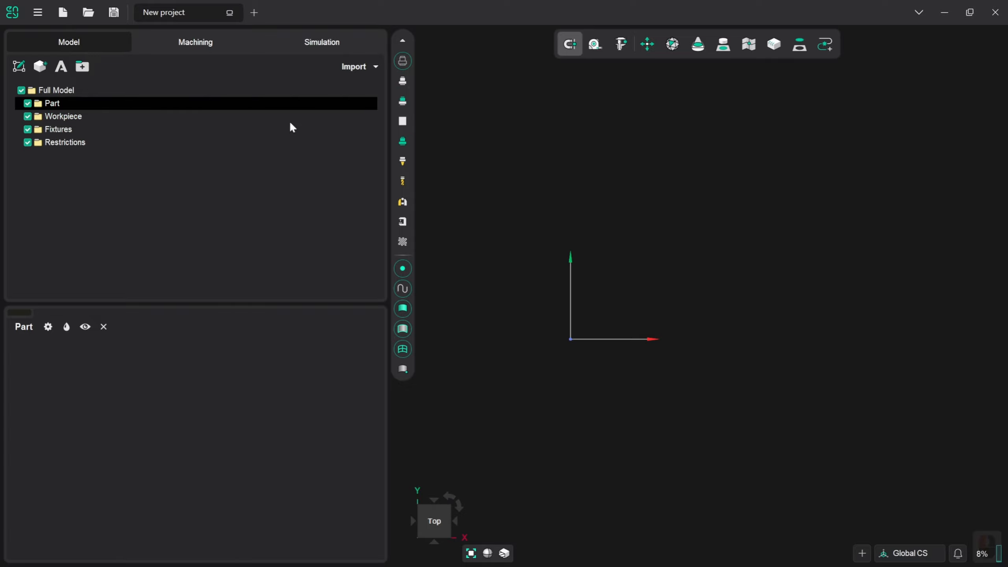
pyautogui.click(344, 65)
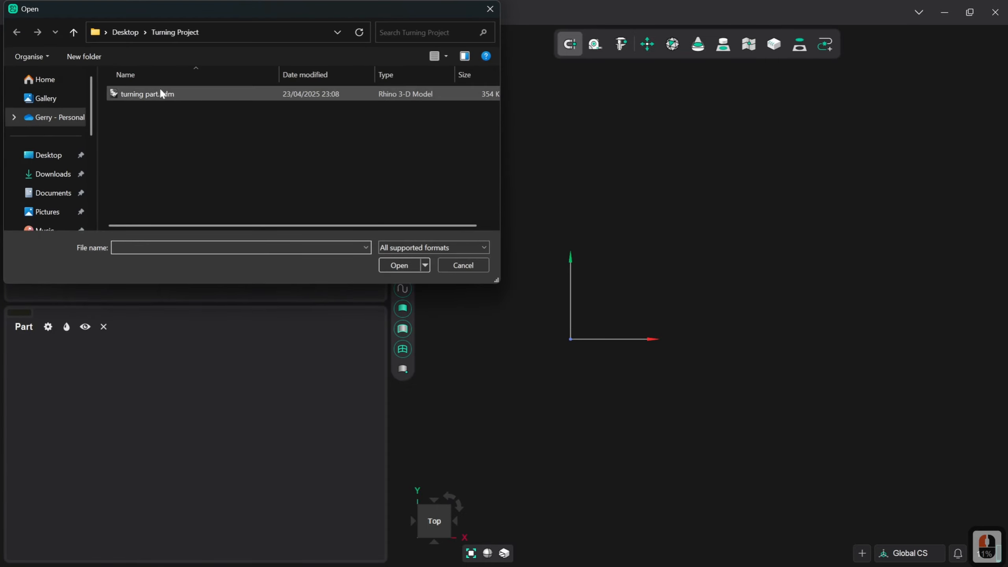
pyautogui.click(142, 96)
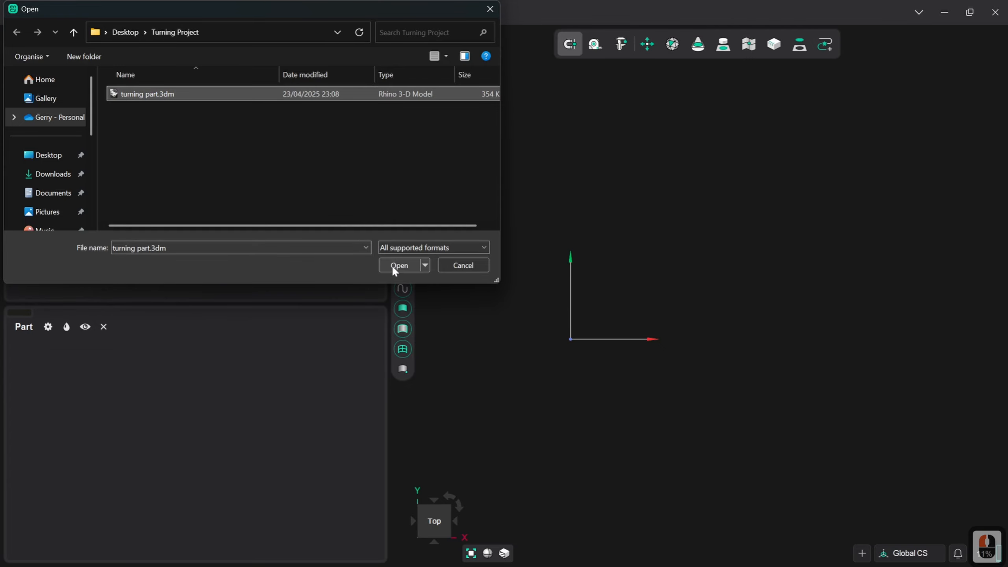
pyautogui.click(403, 265)
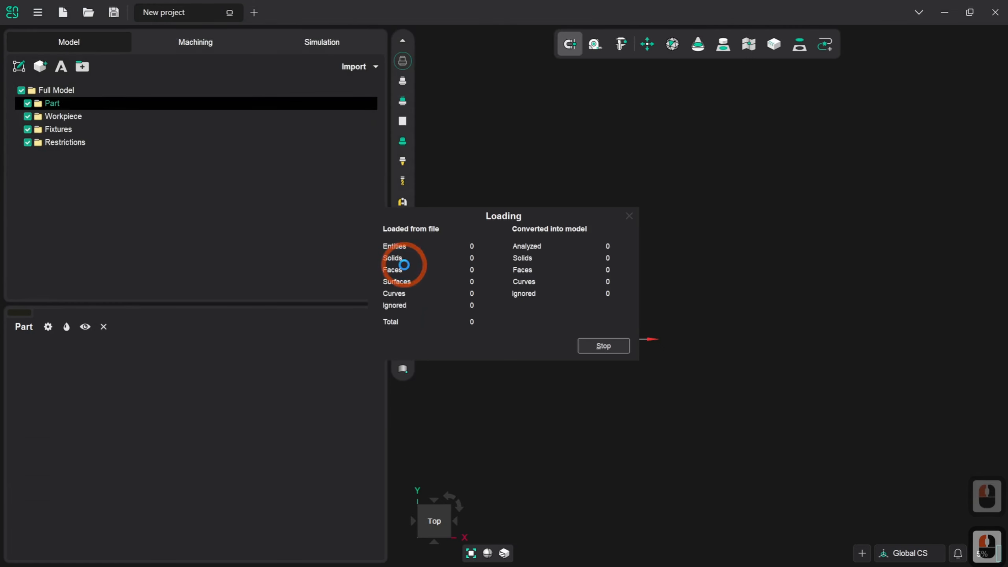
pyautogui.click(600, 344)
pyautogui.middleClick(600, 339)
pyautogui.middleClick(600, 338)
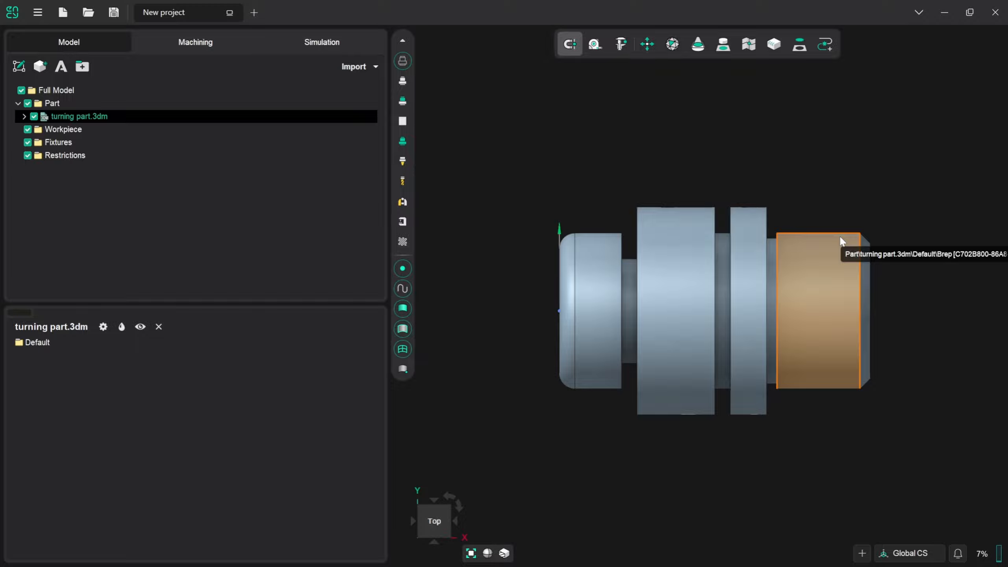
# Check the turning part's zero location with X at min and Y and Z at middle, leaving the transformation unapplied.
pyautogui.moveTo(603, 142); pyautogui.dragTo(650, 169, button='middle')
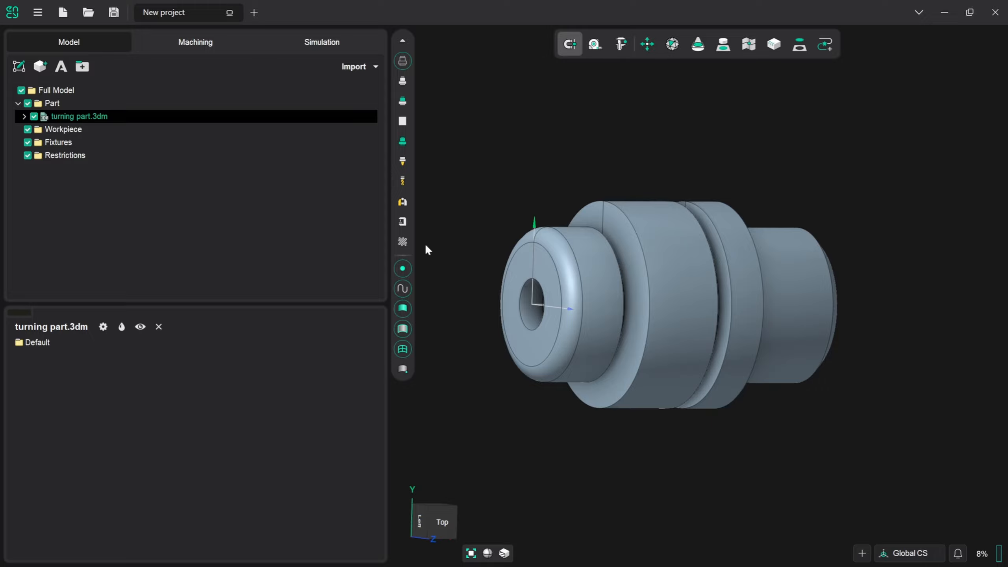
pyautogui.click(649, 45)
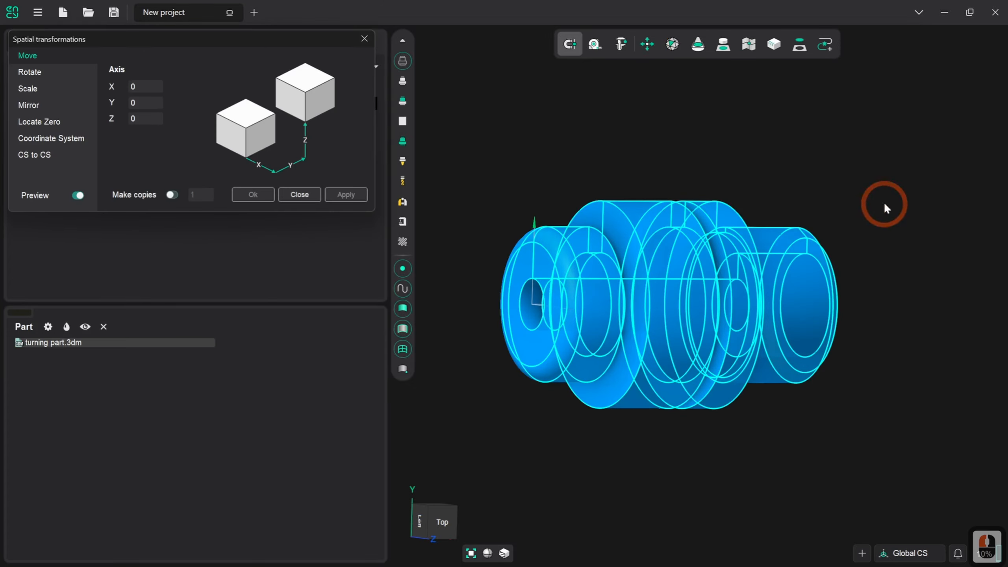
pyautogui.click(39, 123)
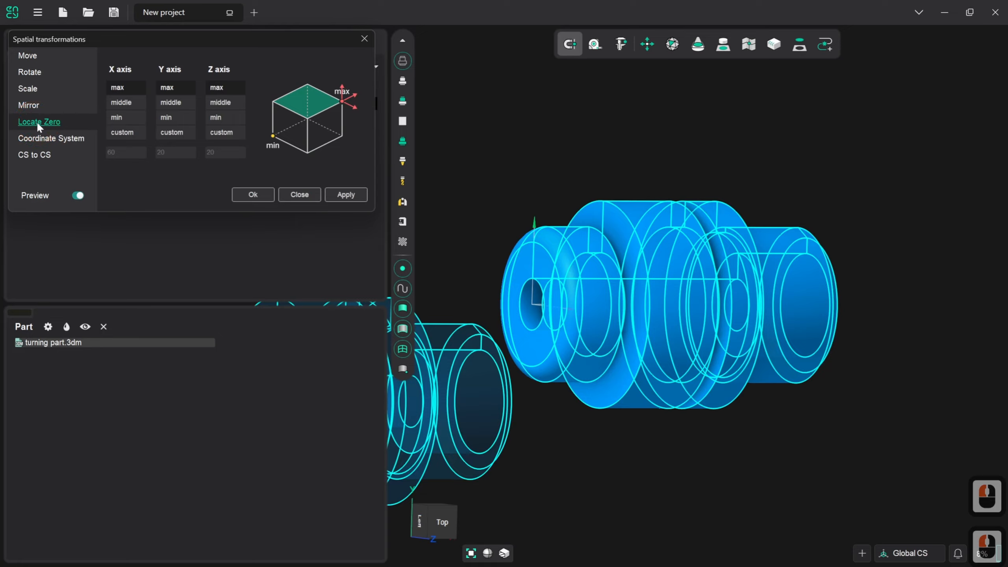
pyautogui.click(135, 117)
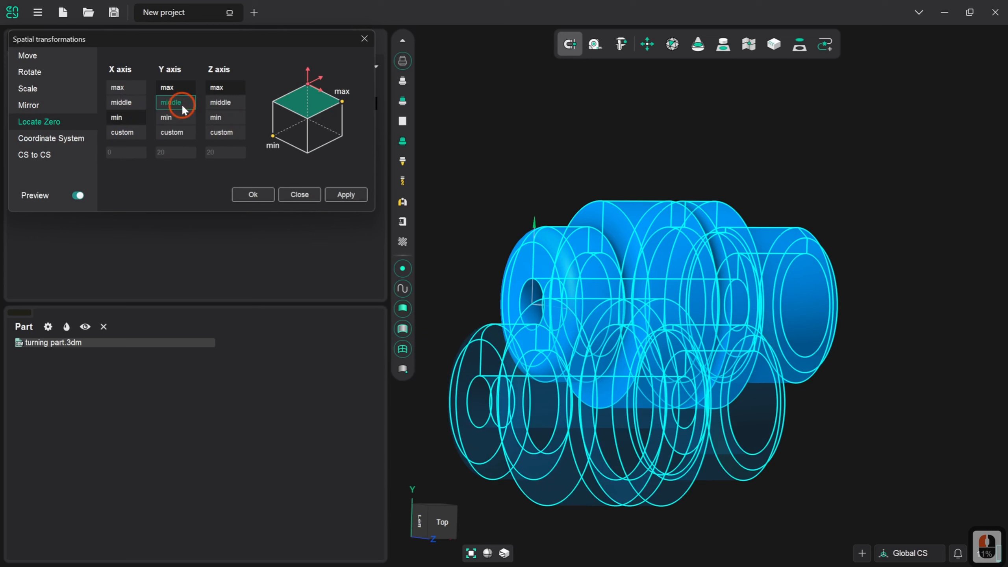
pyautogui.click(221, 102)
pyautogui.click(235, 119)
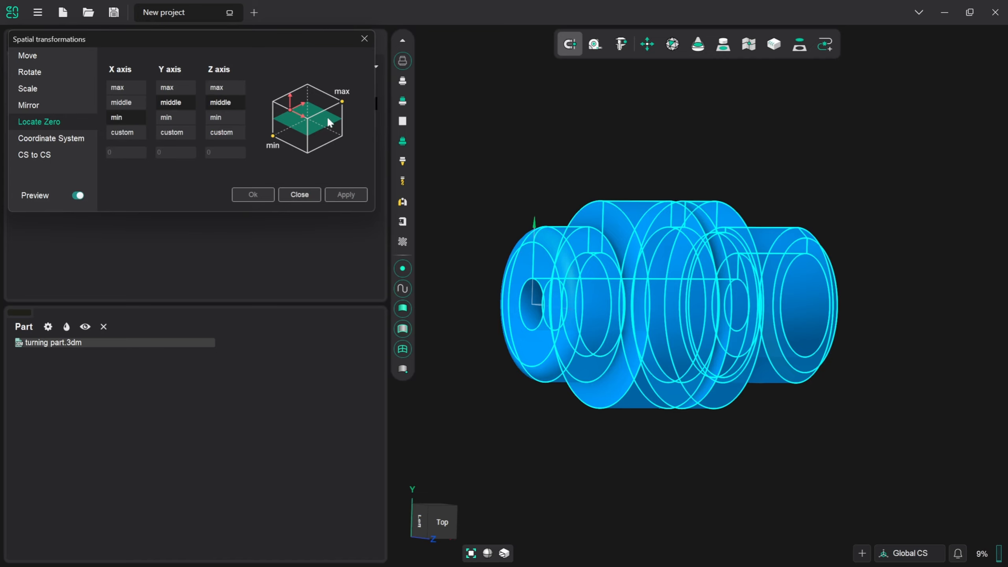
pyautogui.click(300, 195)
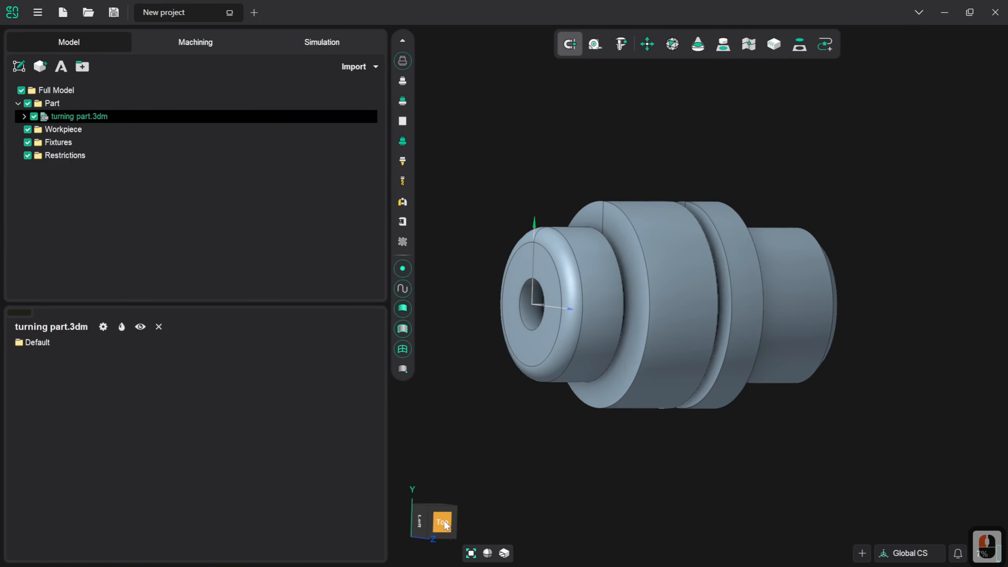
# Switch to the machining setup and view the machine's main spindle chuck from the top.
pyautogui.click(437, 522)
pyautogui.click(560, 440)
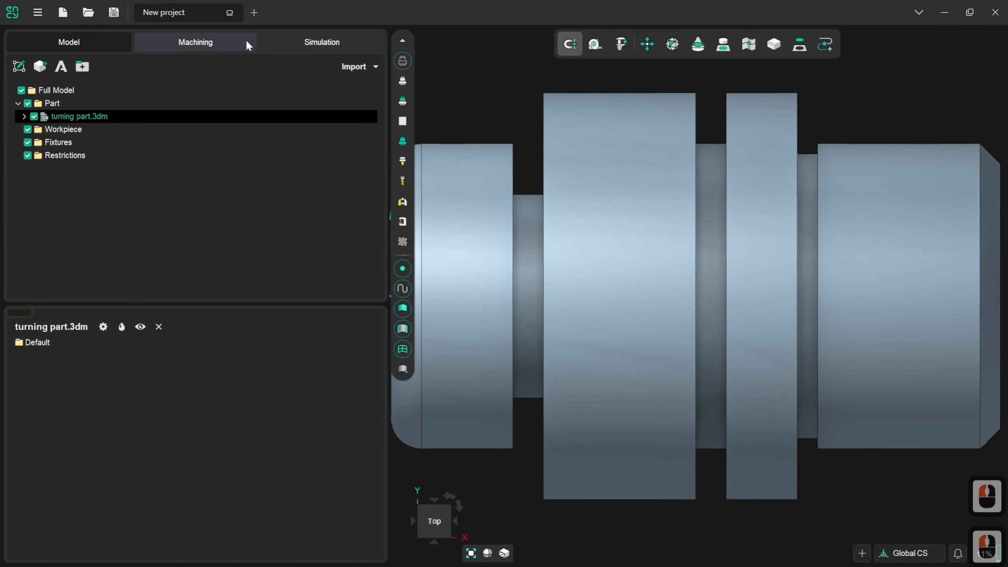
pyautogui.click(235, 44)
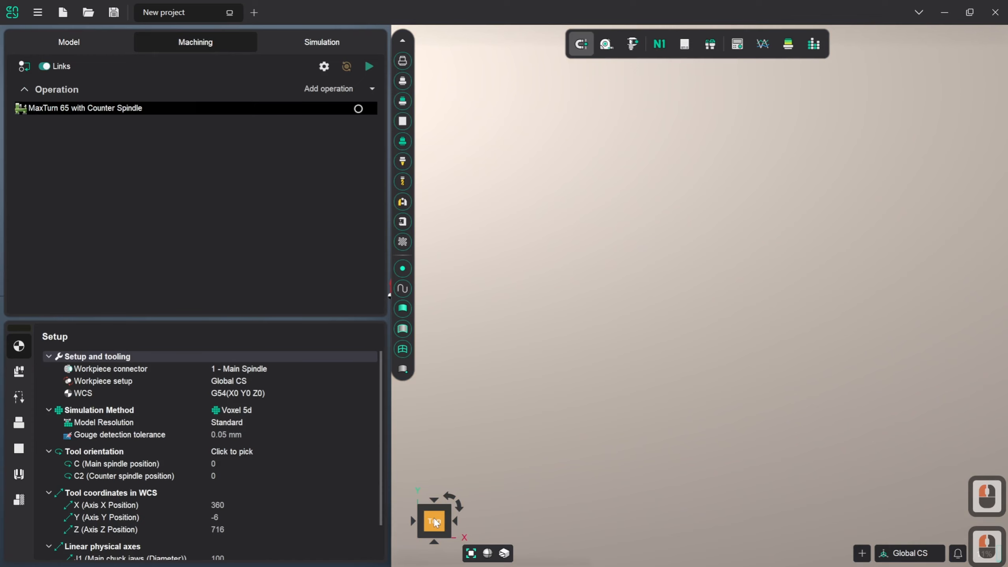
pyautogui.click(435, 520)
pyautogui.click(435, 520)
pyautogui.click(434, 519)
pyautogui.click(435, 520)
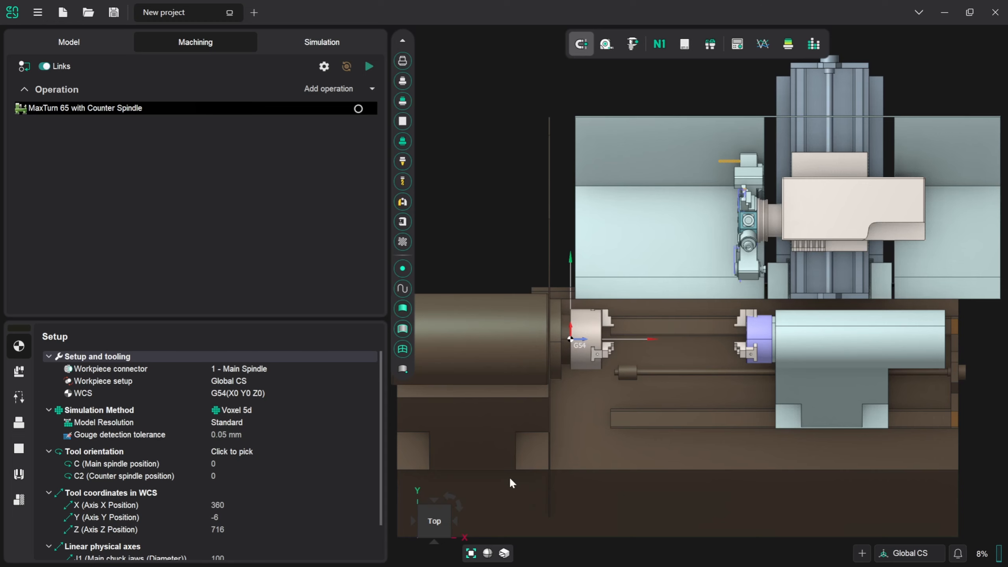
pyautogui.scroll(2, 600, 344)
pyautogui.scroll(2, 600, 344)
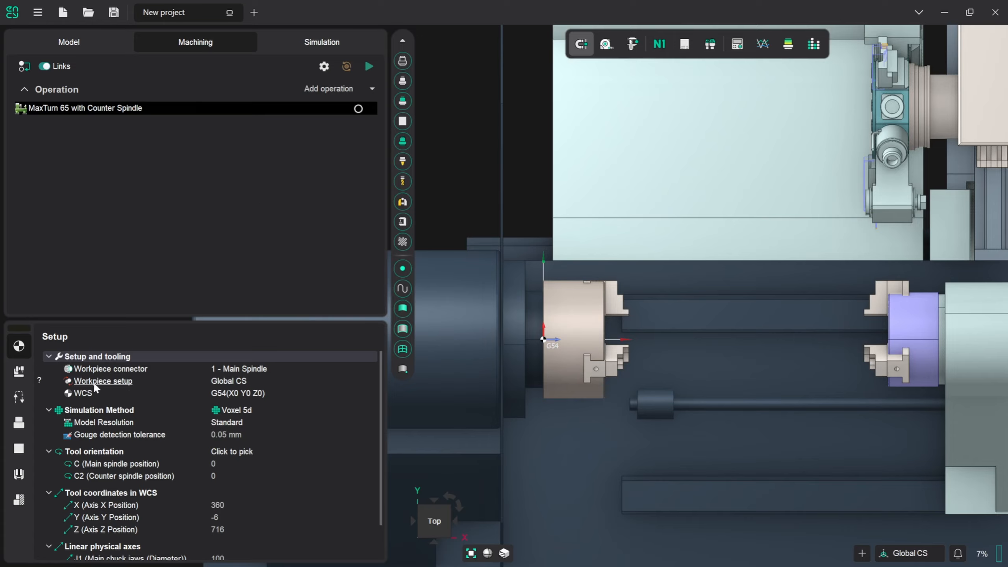
# Set the Z offset in the workpiece setup to 175 to move the part out to the chuck jaws.
pyautogui.click(227, 381)
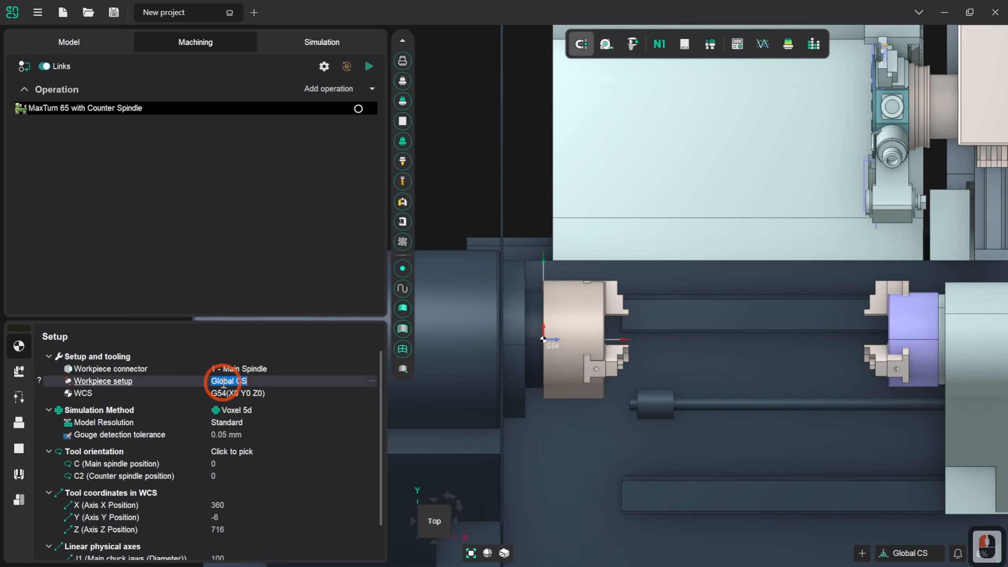
pyautogui.click(372, 381)
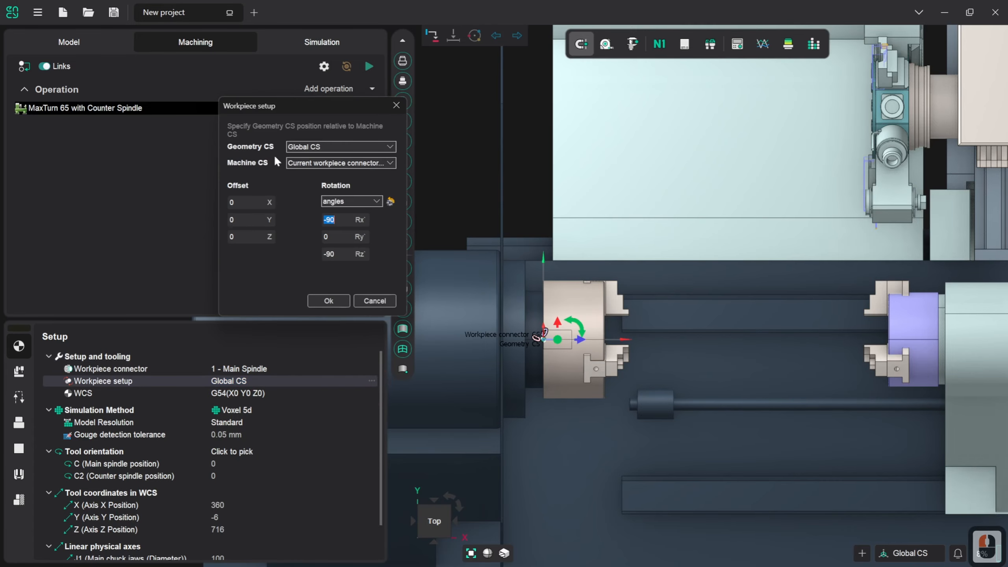
pyautogui.click(256, 237)
pyautogui.click(516, 486)
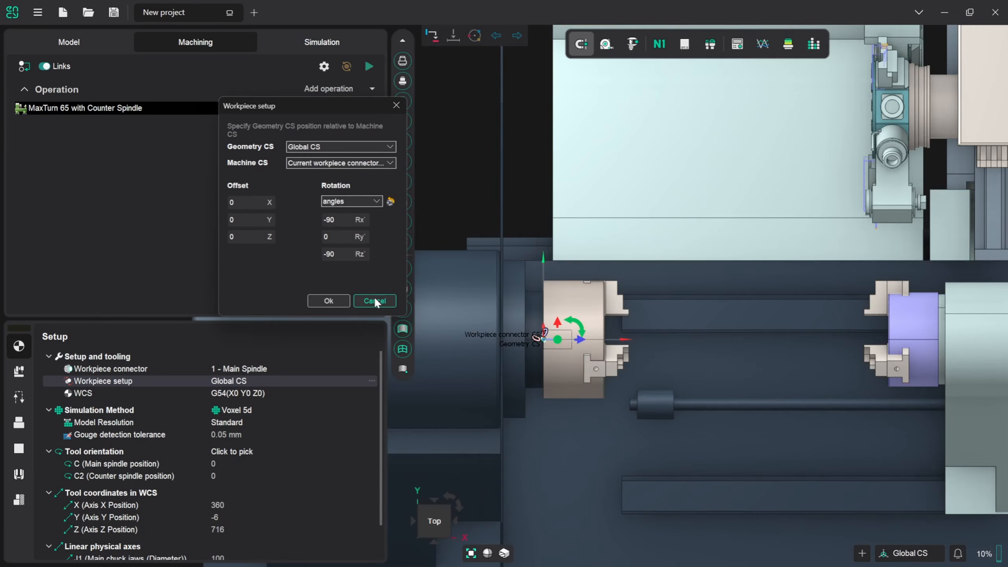
pyautogui.doubleClick(245, 237)
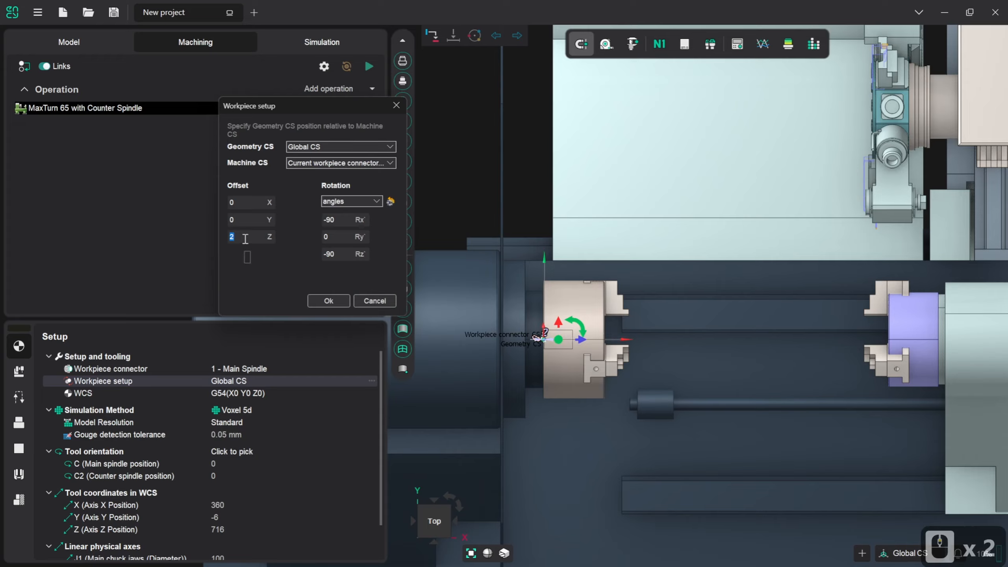
pyautogui.write('175')
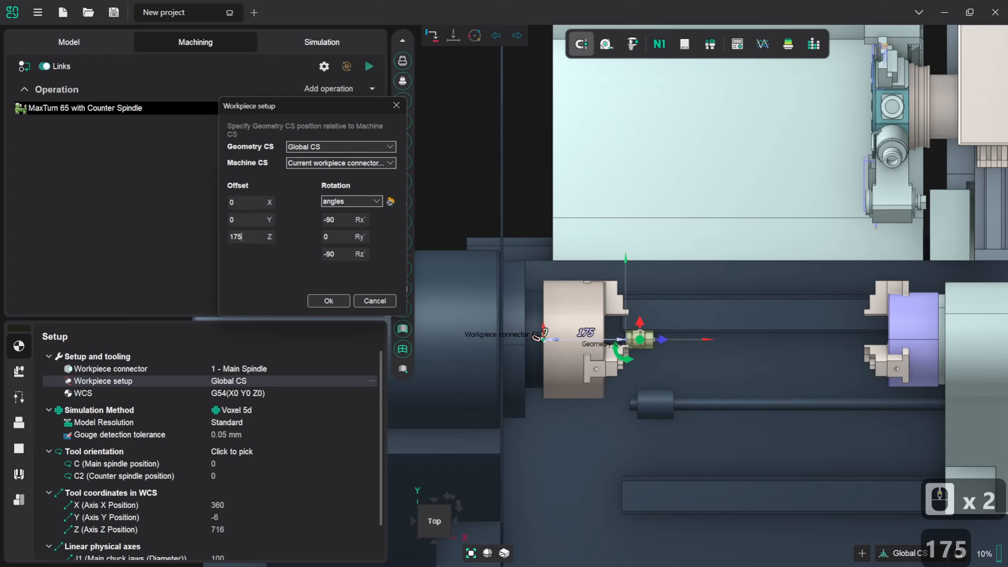
# Shift the part along the spindle axis to a Z offset of 174 and accept the workpiece setup.
pyautogui.scroll(6, 619, 336)
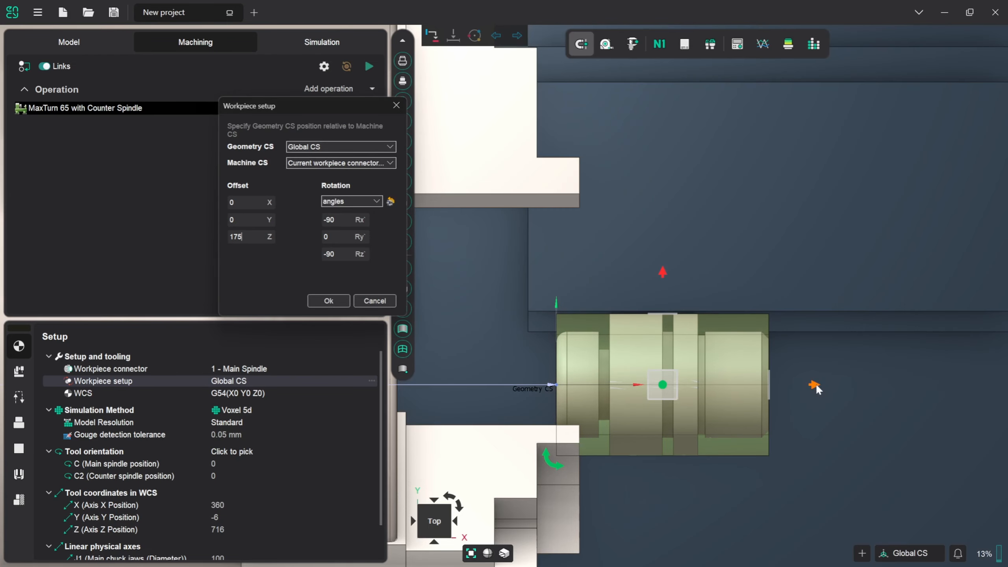
pyautogui.moveTo(817, 386); pyautogui.dragTo(798, 387)
pyautogui.moveTo(797, 387); pyautogui.dragTo(812, 388)
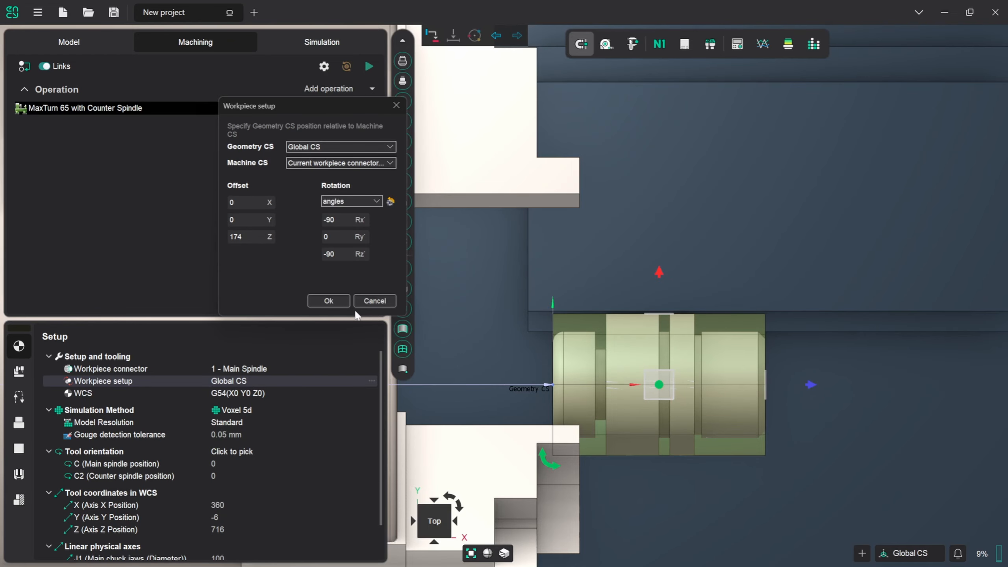
pyautogui.click(337, 300)
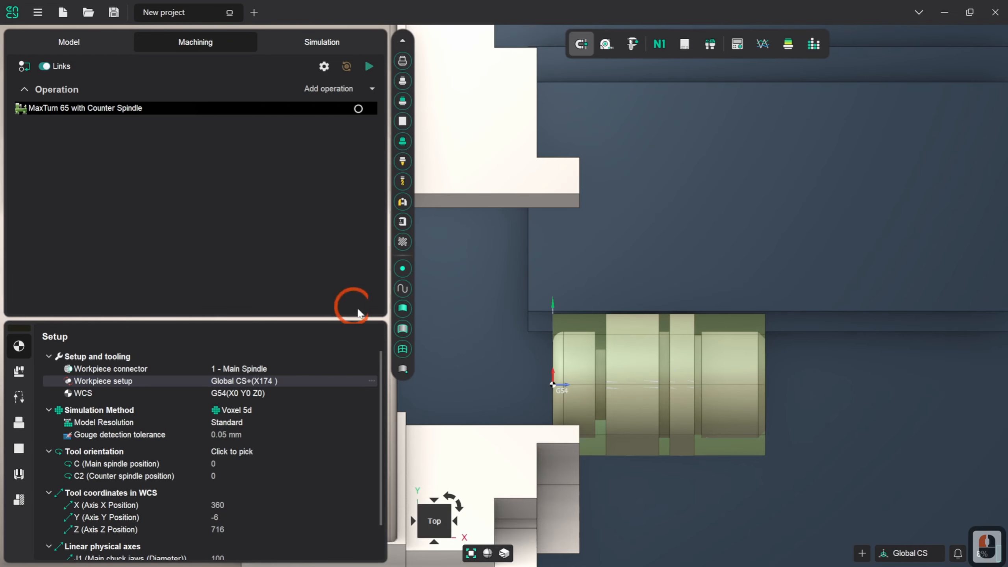
# Start a cylinder primitive for the workpiece, defined around the part with X as its axis.
pyautogui.click(20, 449)
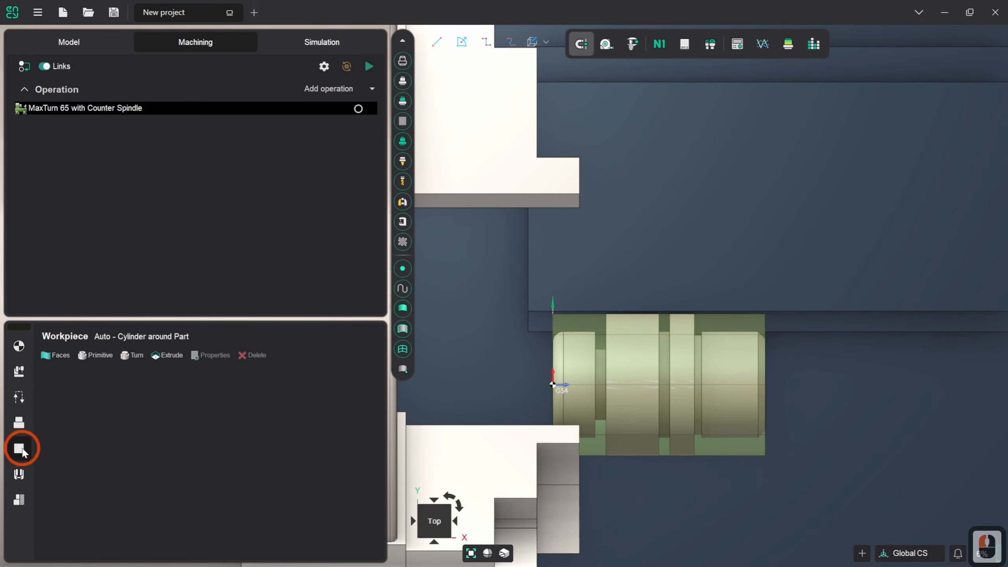
pyautogui.click(102, 356)
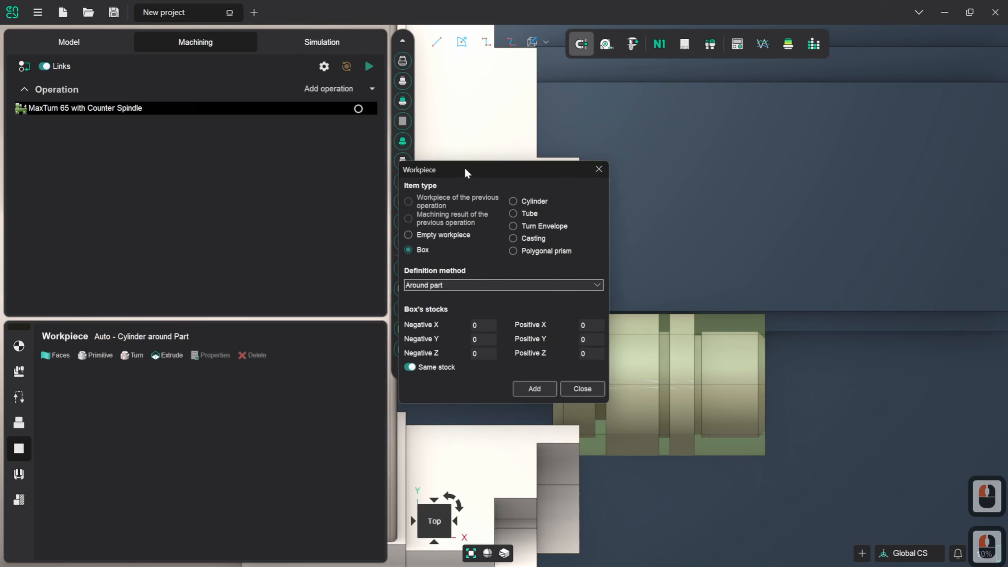
pyautogui.click(535, 200)
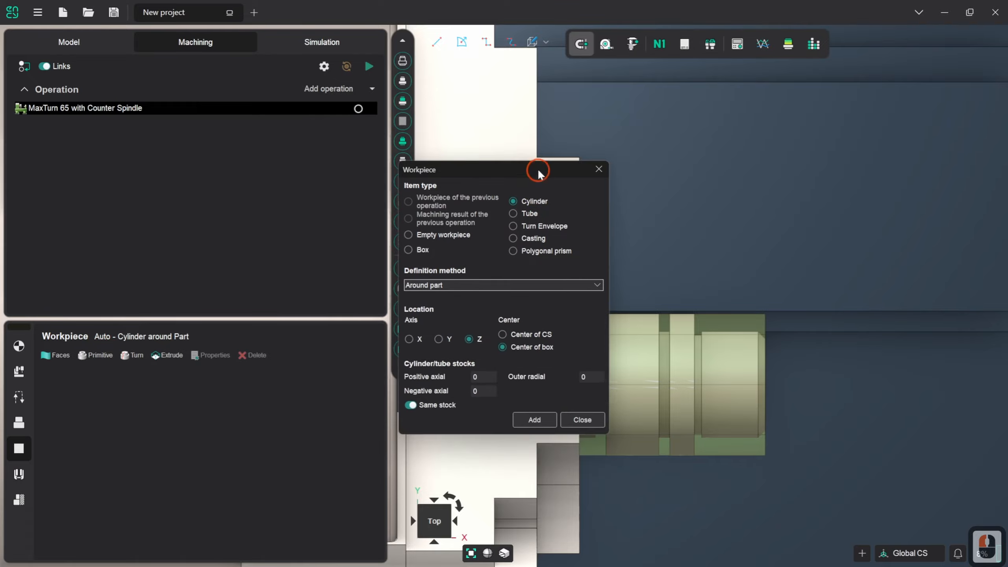
pyautogui.moveTo(539, 174); pyautogui.dragTo(492, 76)
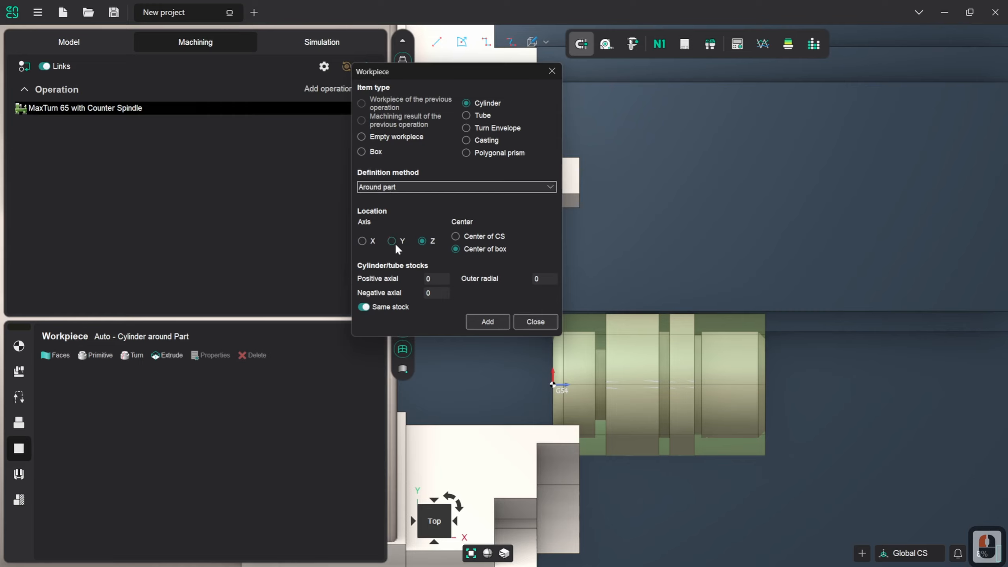
pyautogui.click(367, 242)
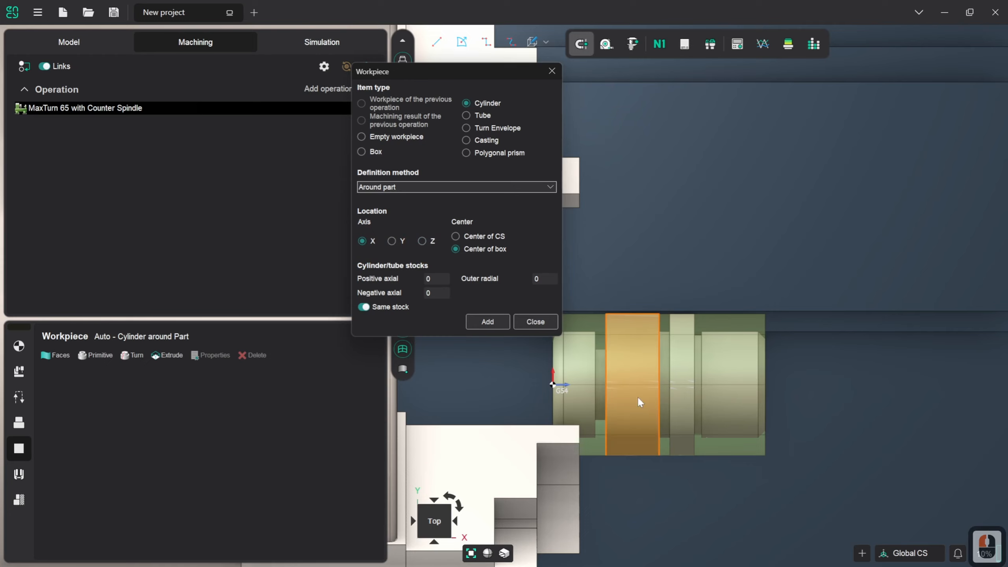
# Set the cylinder's positive axial, negative axial and outer radial stock to 10 using the same stock value.
pyautogui.doubleClick(441, 279)
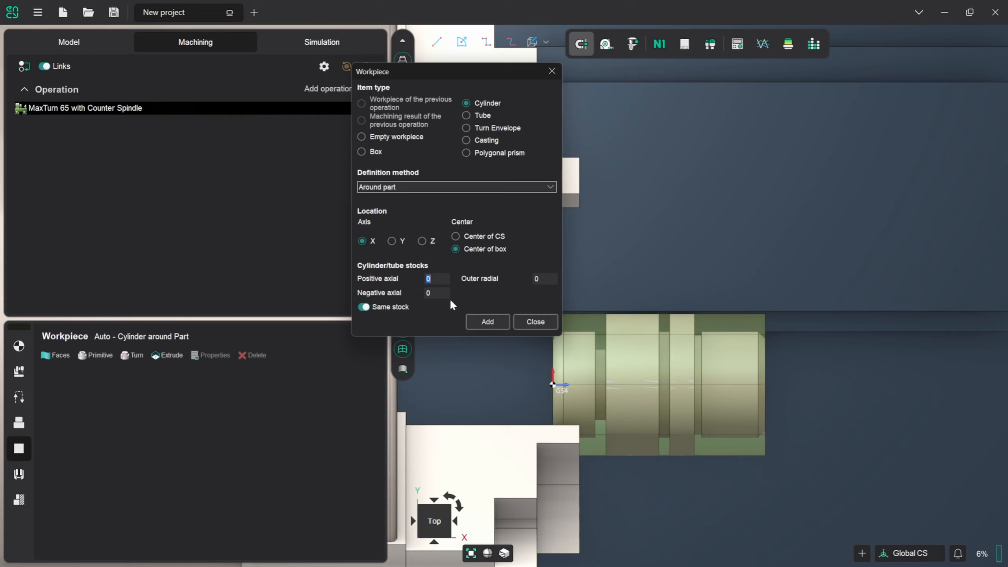
pyautogui.write('1')
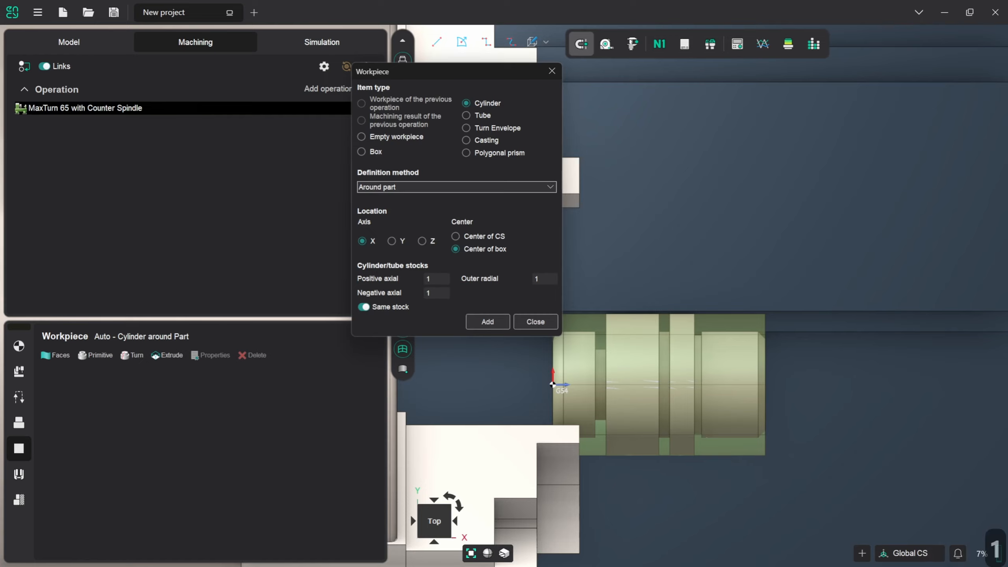
pyautogui.write('0')
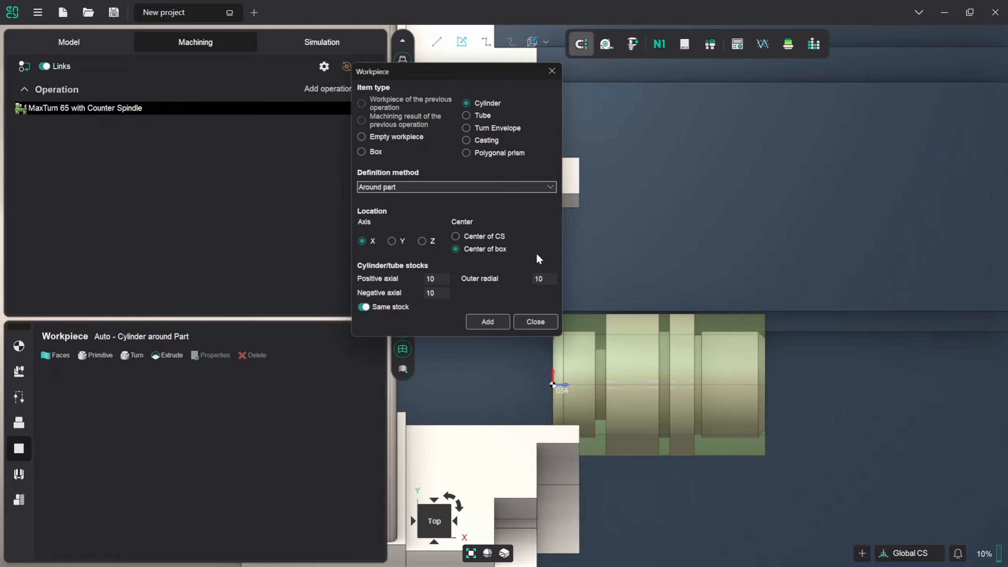
# Unlink the cylinder's stock values, set the outer radial stock to 5, add the cylinder around the part and close the workpiece definition.
pyautogui.click(363, 306)
pyautogui.tripleClick(544, 279)
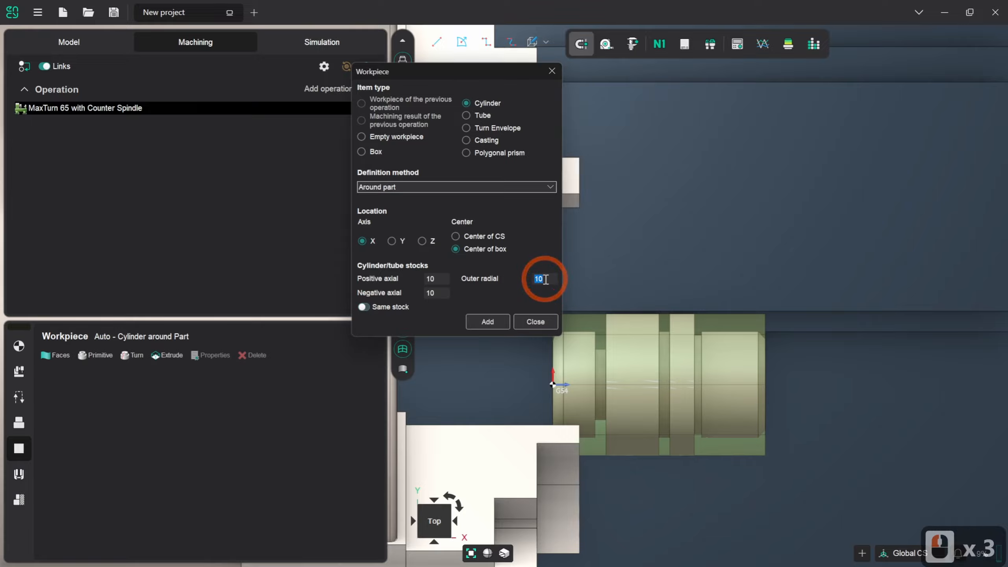
pyautogui.write('5')
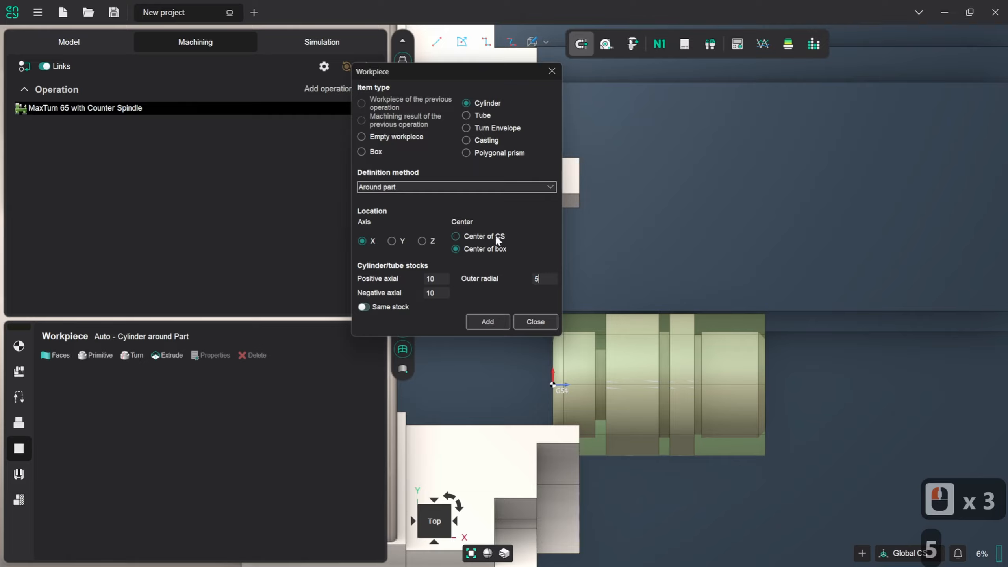
pyautogui.click(496, 323)
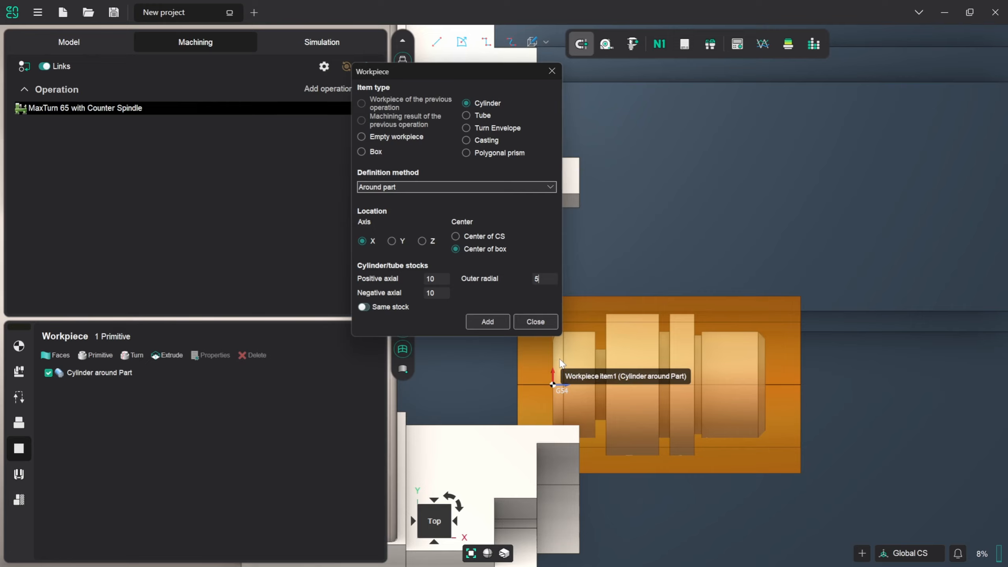
pyautogui.click(533, 322)
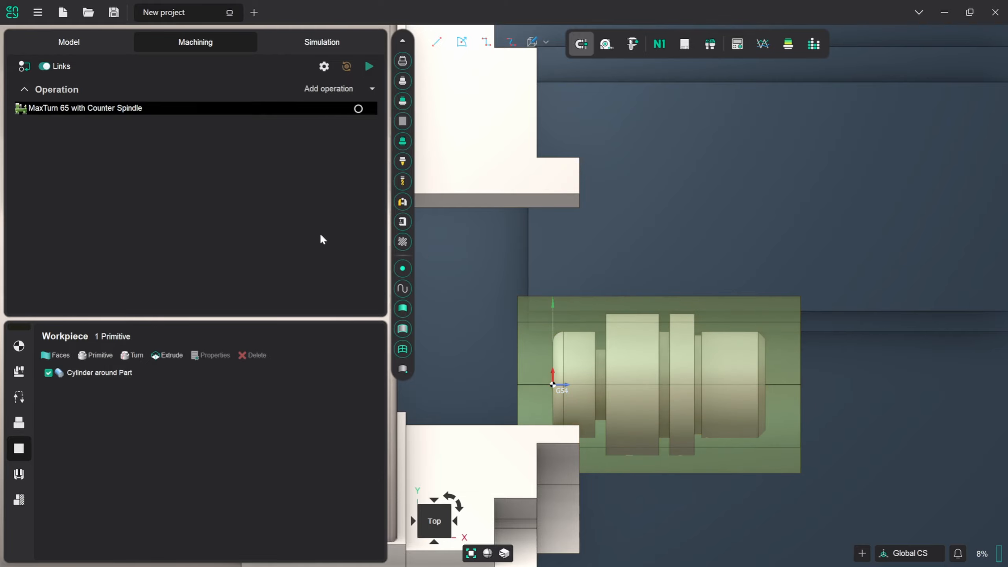
# In the machine setup, close the main chuck jaws (J1) to a diameter of 50 to grip the workpiece.
pyautogui.click(19, 346)
pyautogui.moveTo(384, 398); pyautogui.dragTo(385, 422)
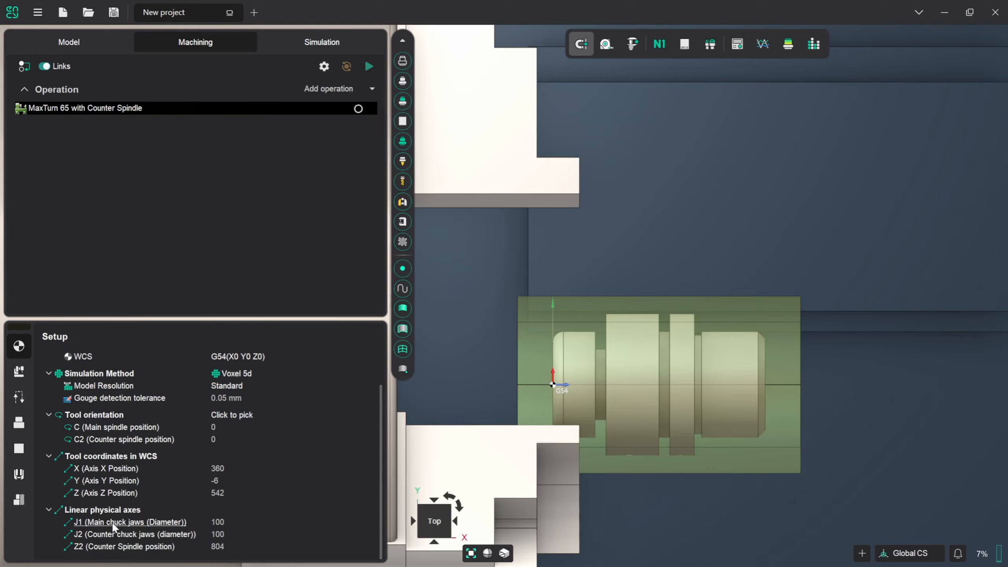
pyautogui.click(234, 523)
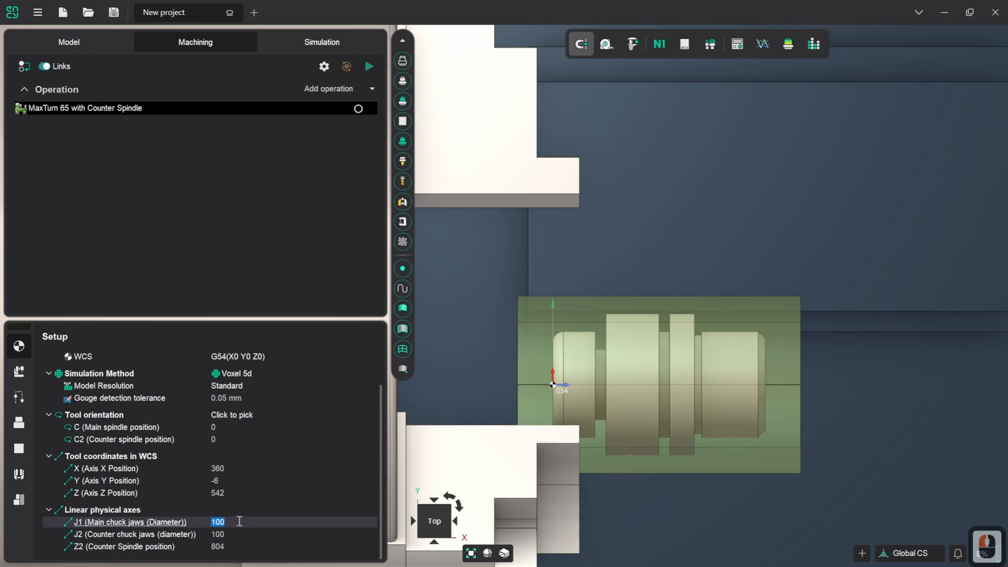
pyautogui.scroll(-4, 239, 521)
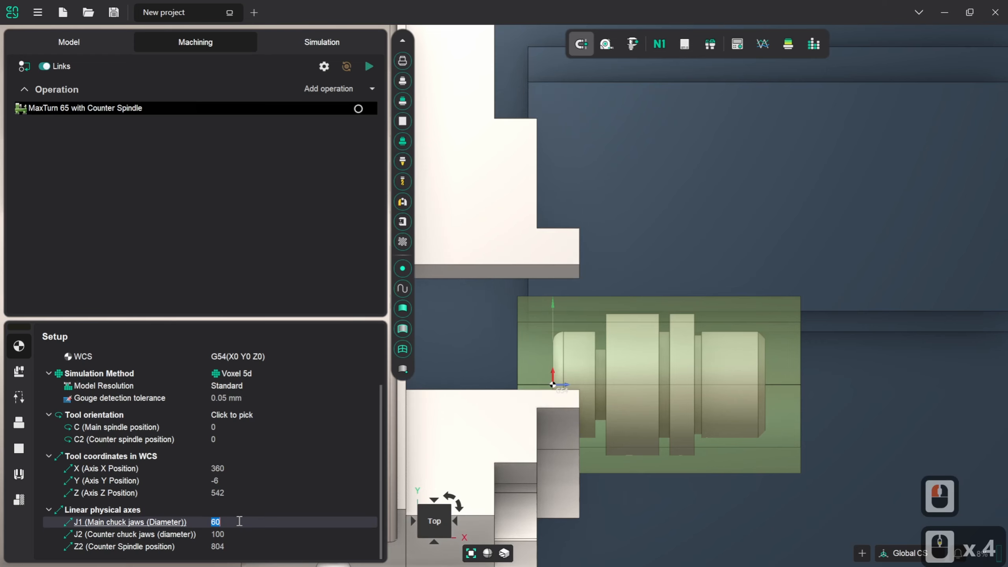
pyautogui.scroll(-1, 239, 521)
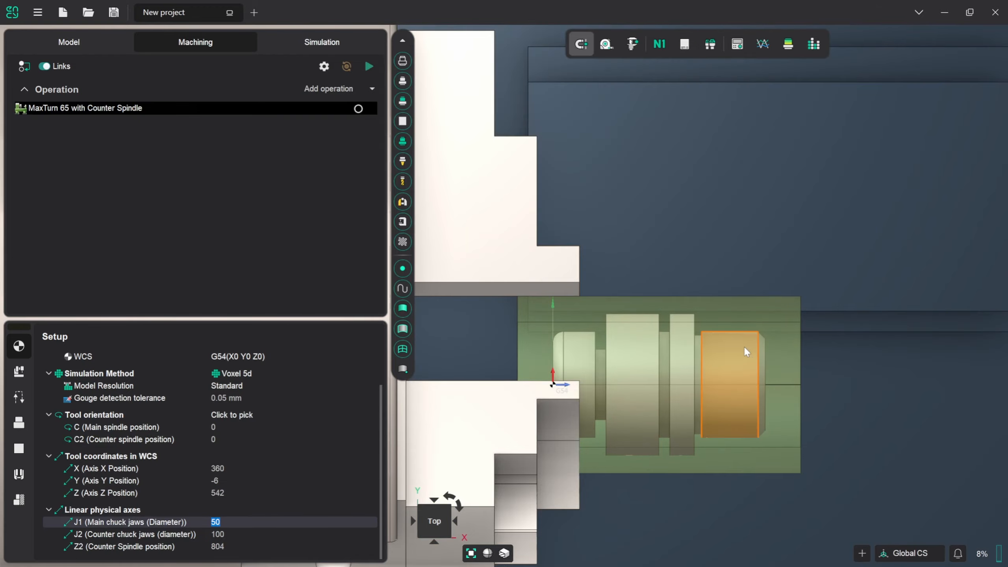
pyautogui.moveTo(744, 347)
pyautogui.mouseDown(button='middle')
pyautogui.moveTo(620, 359)
pyautogui.moveTo(744, 347)
pyautogui.mouseUp(button='middle')
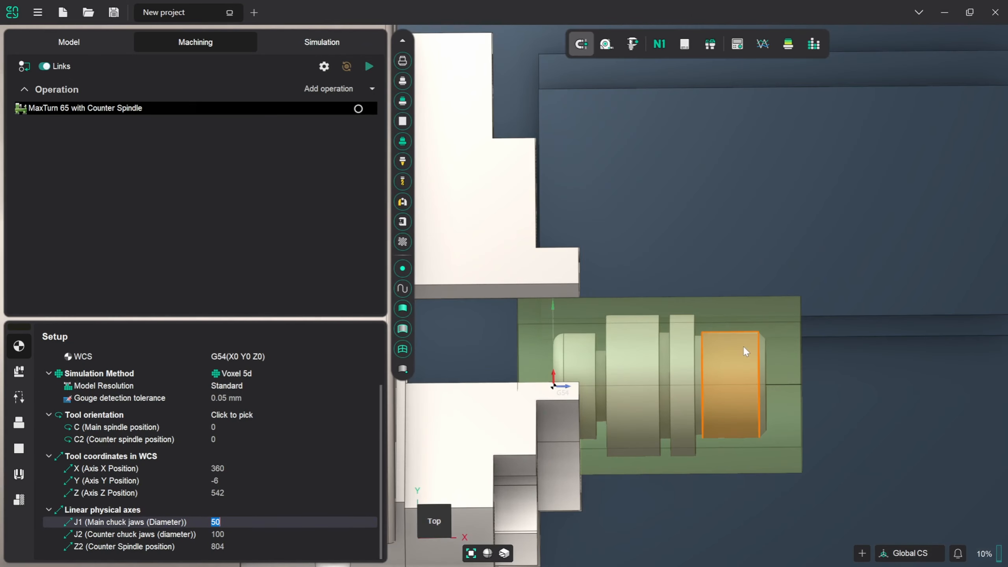
pyautogui.click(312, 531)
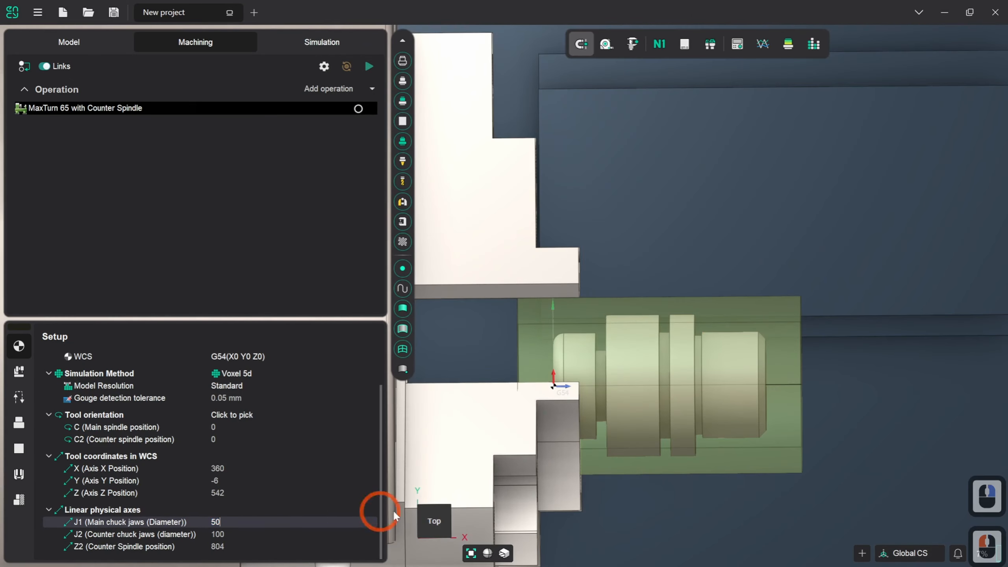
# Realign the view to the Top orientation with the main spindle and counter spindle lying horizontally.
pyautogui.click(434, 524)
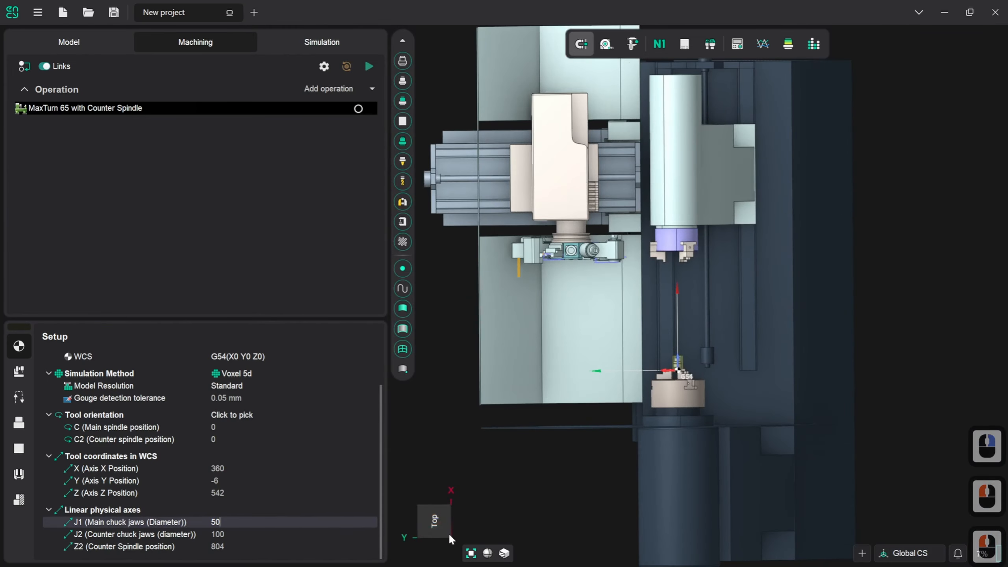
pyautogui.click(435, 521)
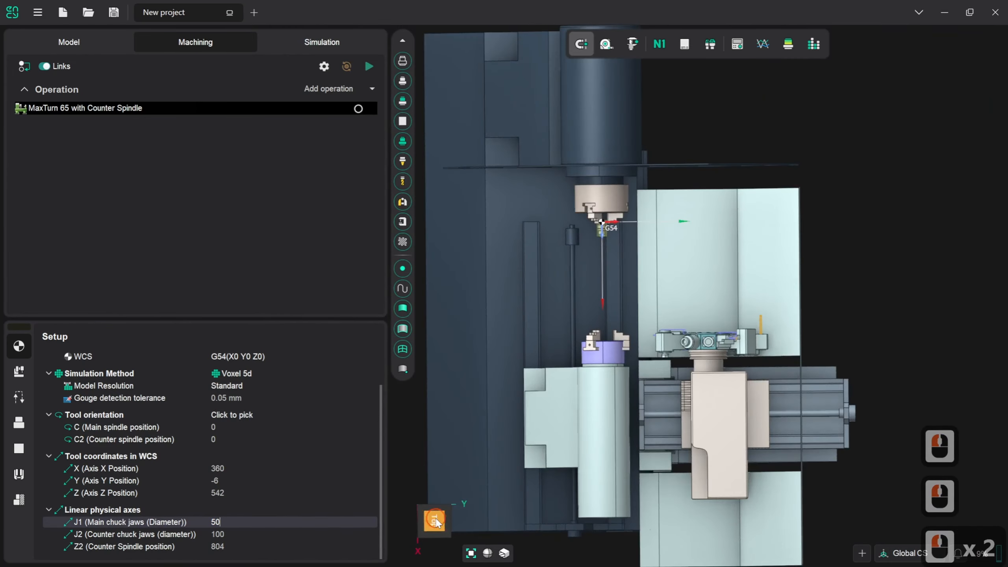
pyautogui.click(436, 522)
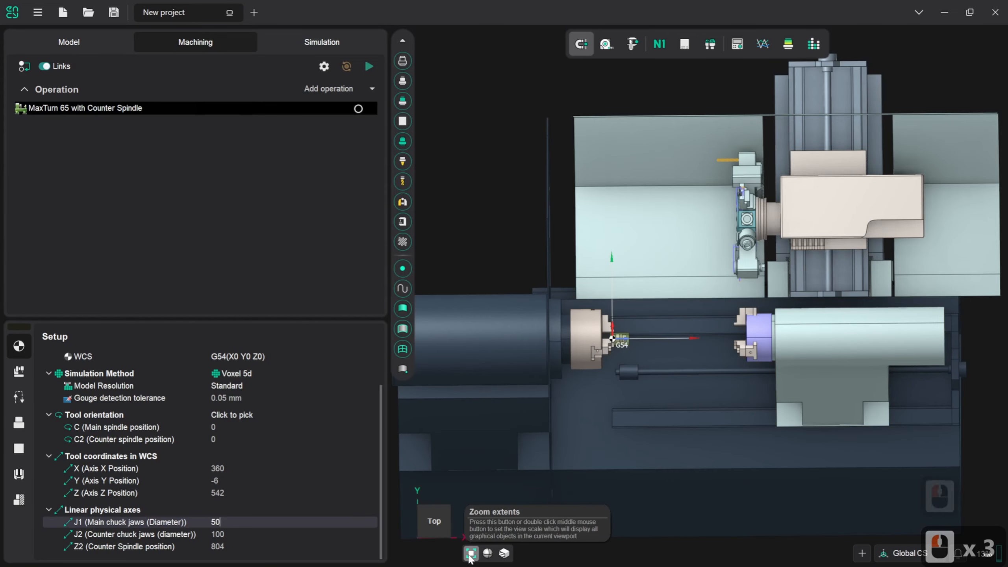